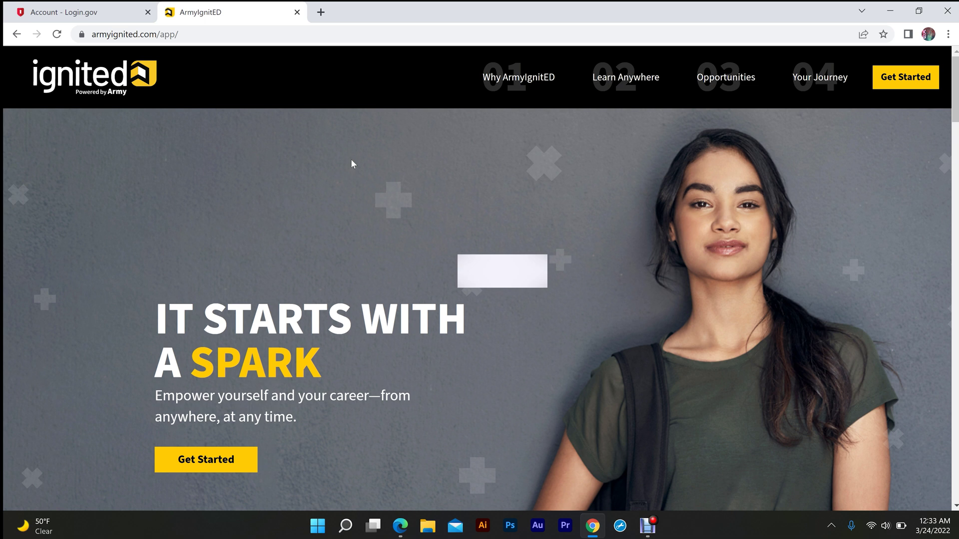
# - Review the single military email address listed on the Login.gov Your account page
pyautogui.click(346, 171)
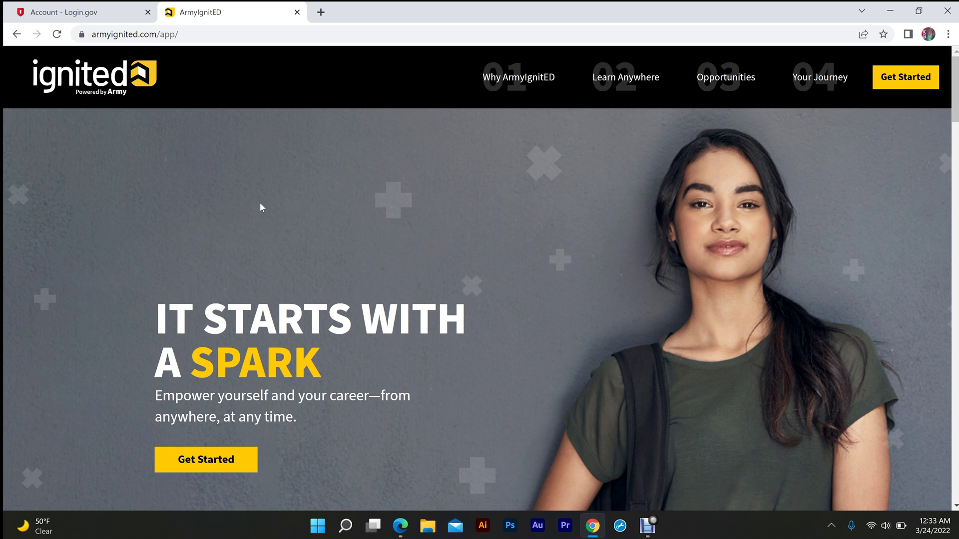
pyautogui.click(93, 18)
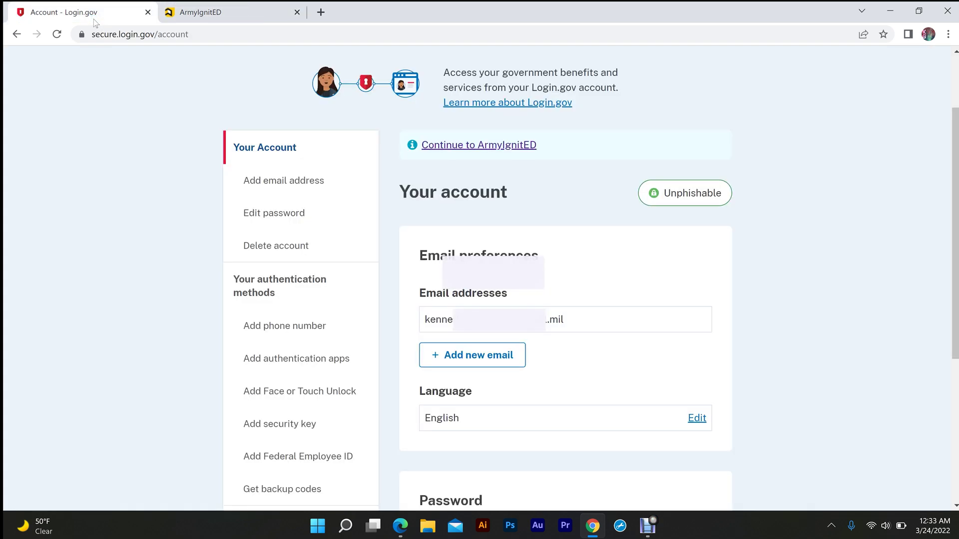
pyautogui.moveTo(951, 116); pyautogui.dragTo(956, 209)
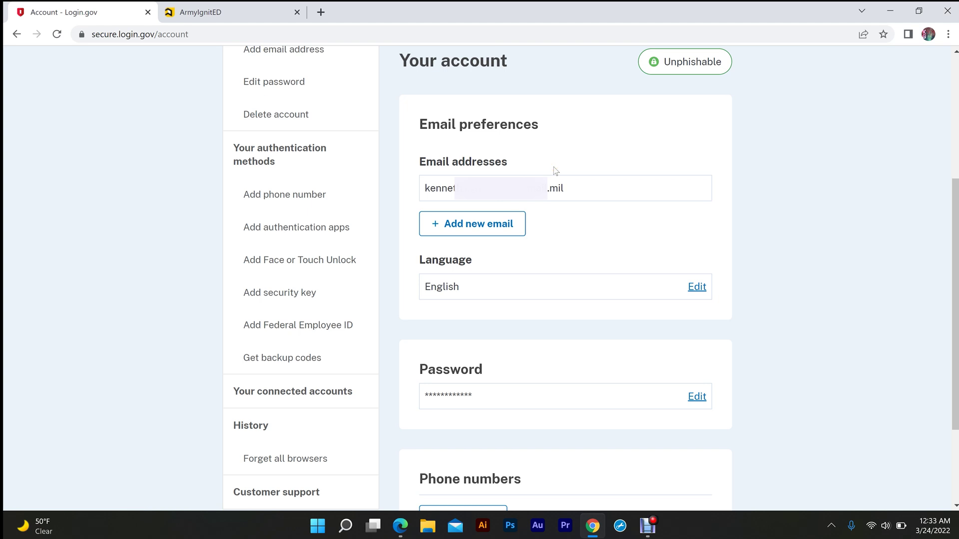
pyautogui.click(537, 150)
pyautogui.moveTo(955, 189); pyautogui.dragTo(955, 260)
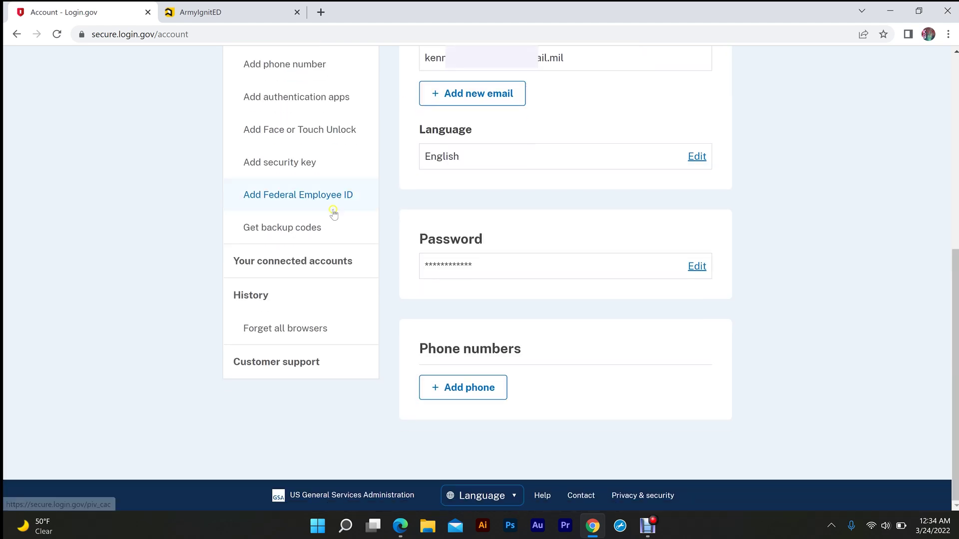
pyautogui.moveTo(310, 111); pyautogui.dragTo(598, 200)
pyautogui.scroll(5, 397, 372)
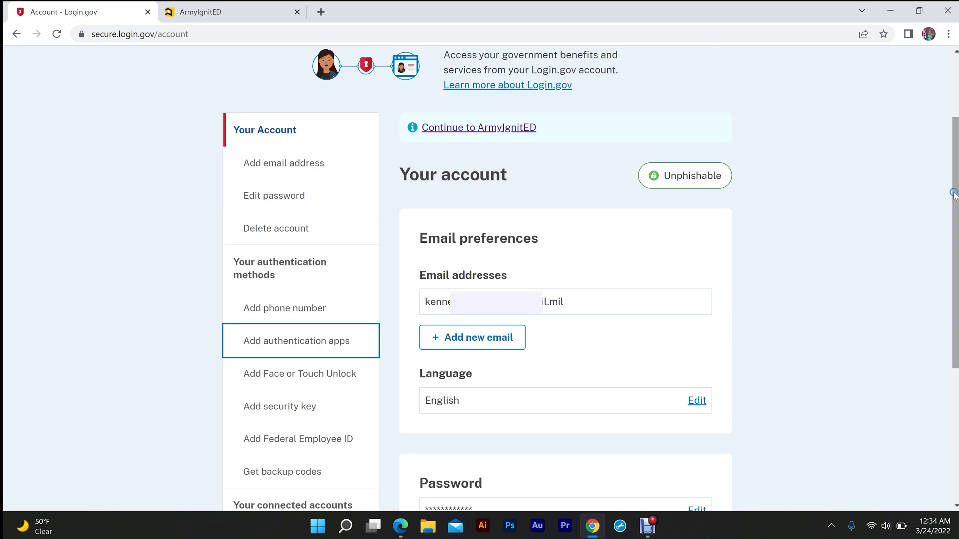
# - Check the authentication methods list down to the Federal Employee ID named Green
pyautogui.click(291, 287)
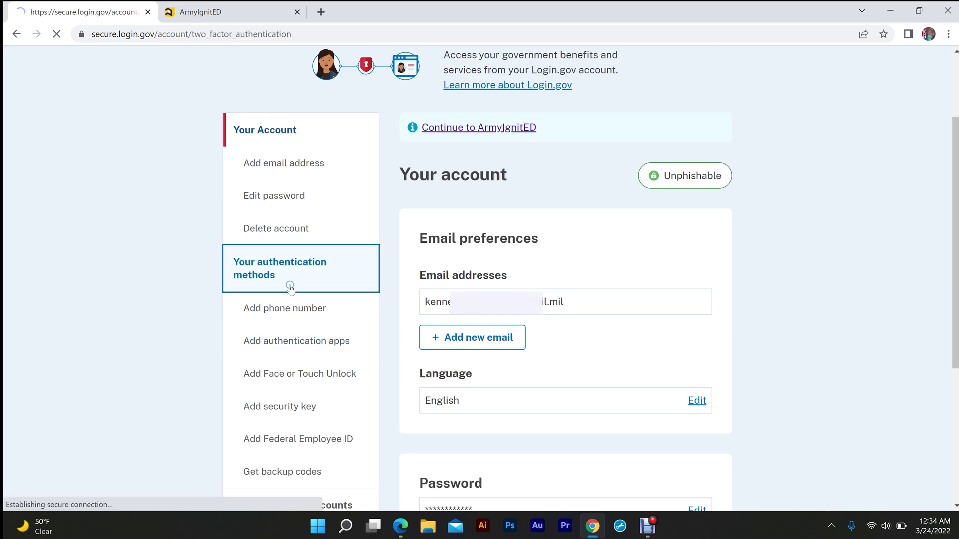
pyautogui.scroll(-7, 937, 297)
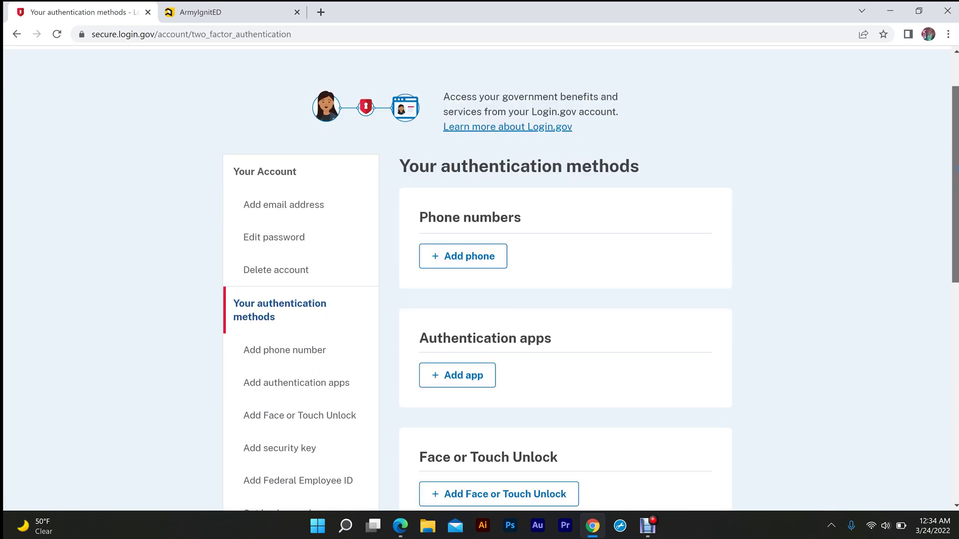
pyautogui.scroll(-4, 925, 326)
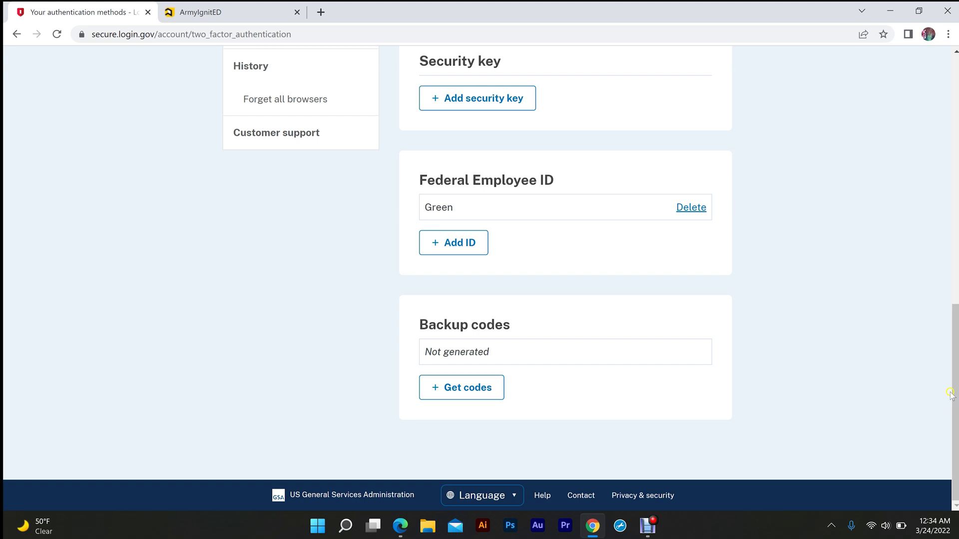
pyautogui.moveTo(955, 355); pyautogui.dragTo(770, 70)
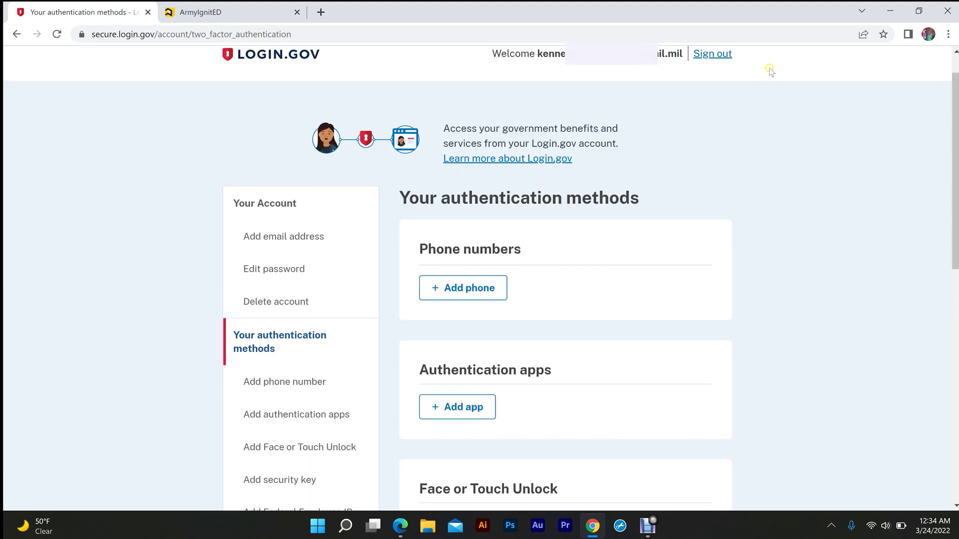
# - Sign out, look at Create an account, and return to sign-in with saved credentials
pyautogui.click(726, 54)
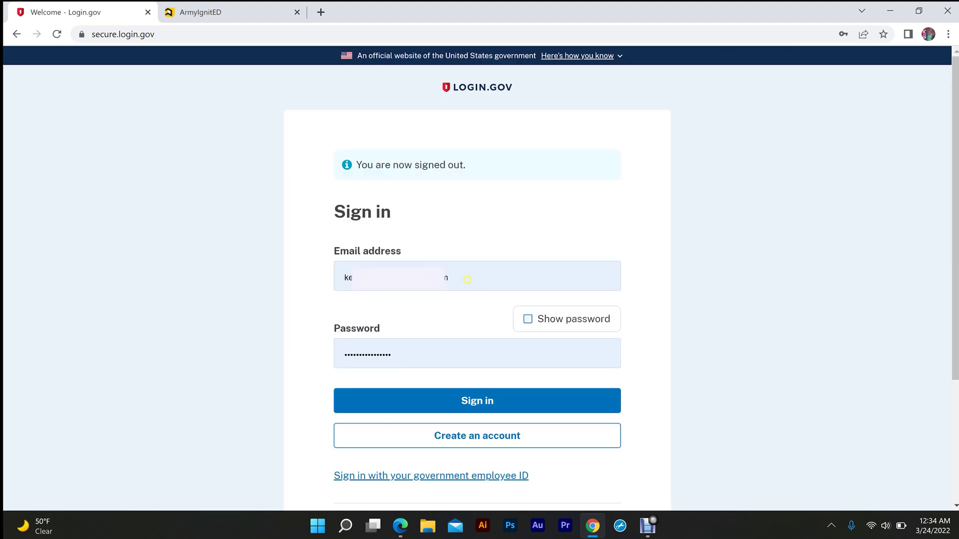
pyautogui.moveTo(955, 225); pyautogui.dragTo(955, 313)
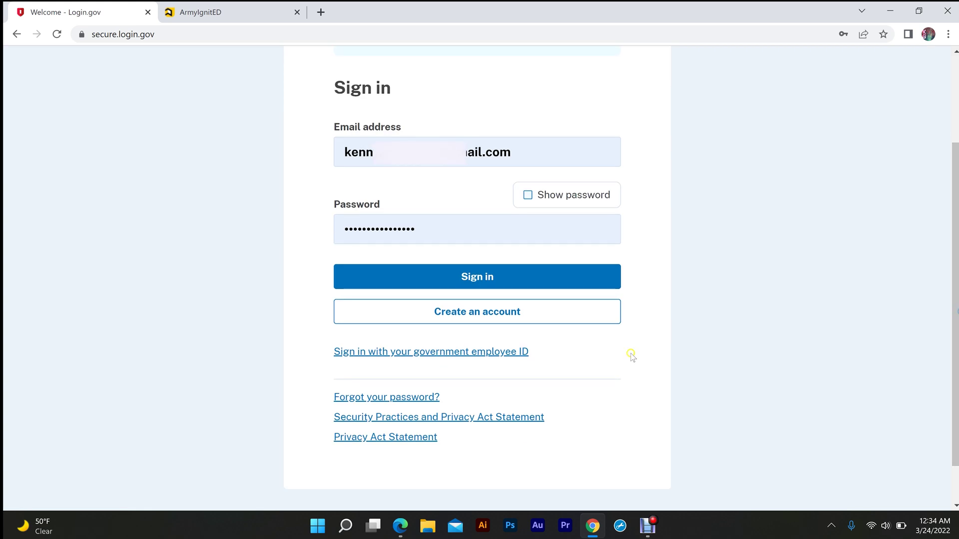
pyautogui.click(606, 321)
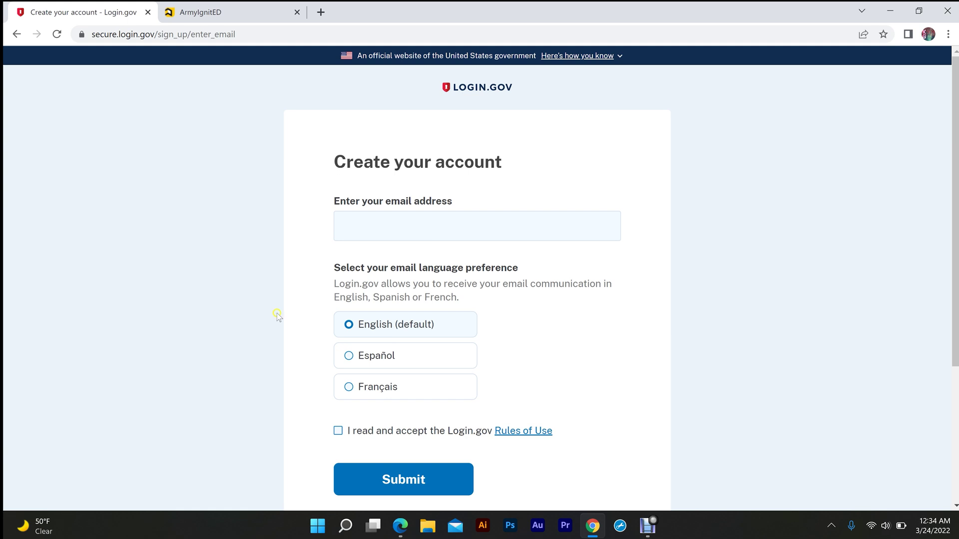
pyautogui.click(20, 31)
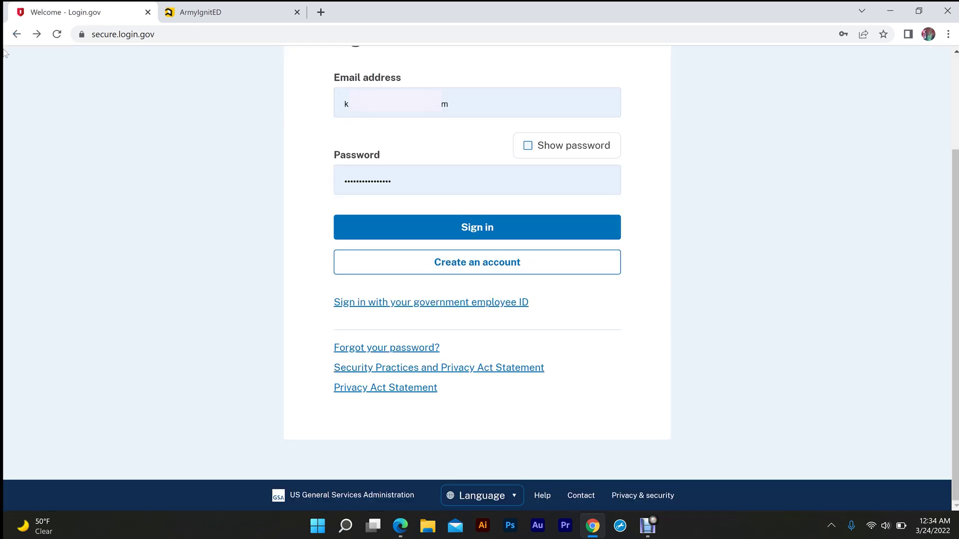
pyautogui.click(17, 34)
# - Sign back in with the PIV/CAC government employee ID and return to Your account
pyautogui.click(440, 421)
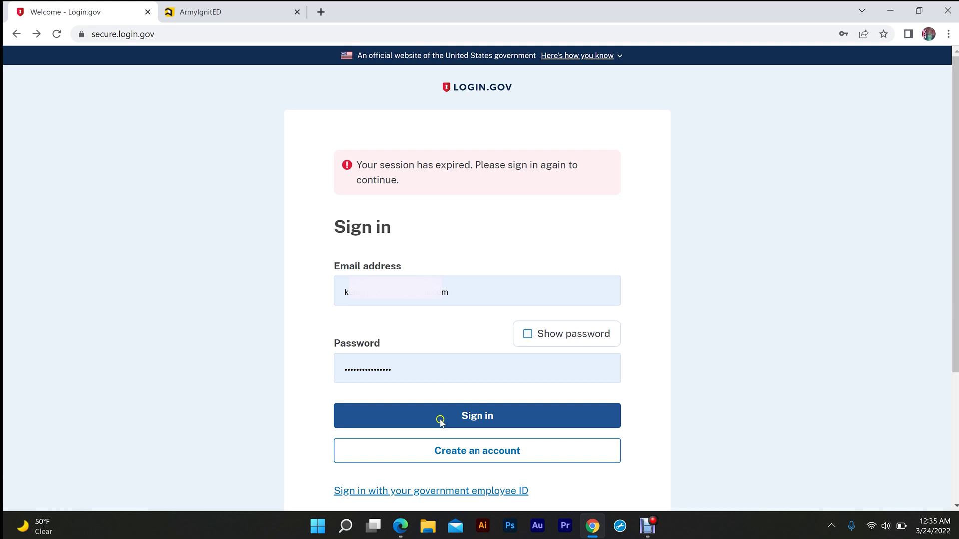
pyautogui.click(441, 491)
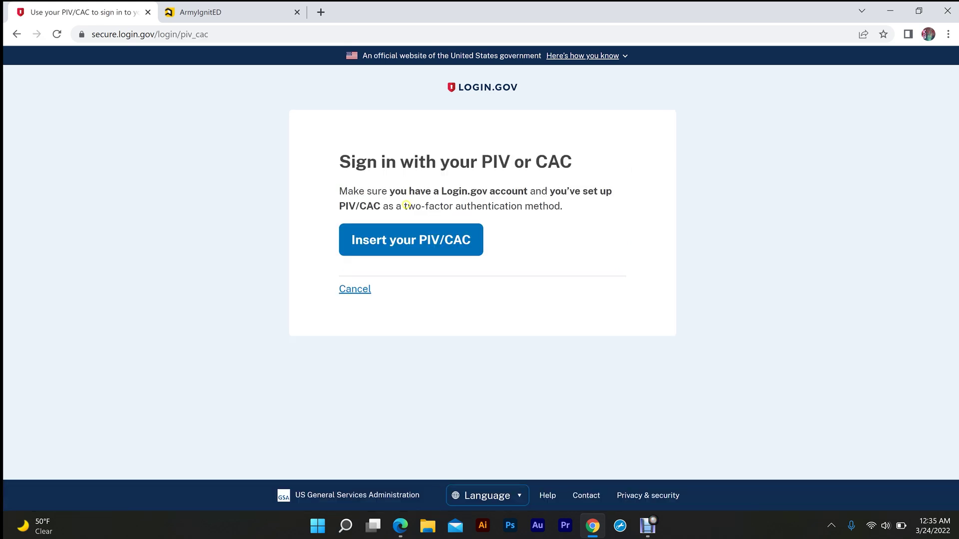
pyautogui.click(406, 239)
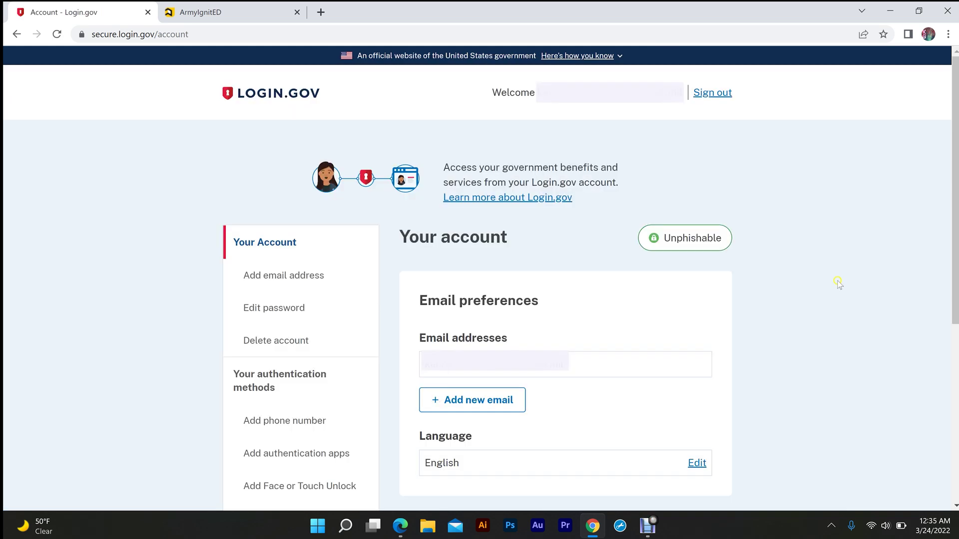
pyautogui.click(314, 379)
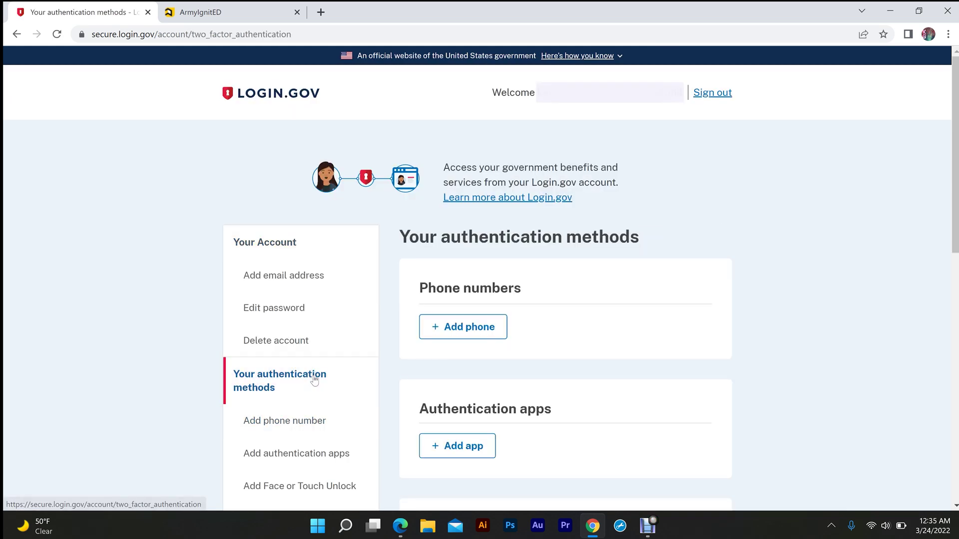
pyautogui.click(17, 35)
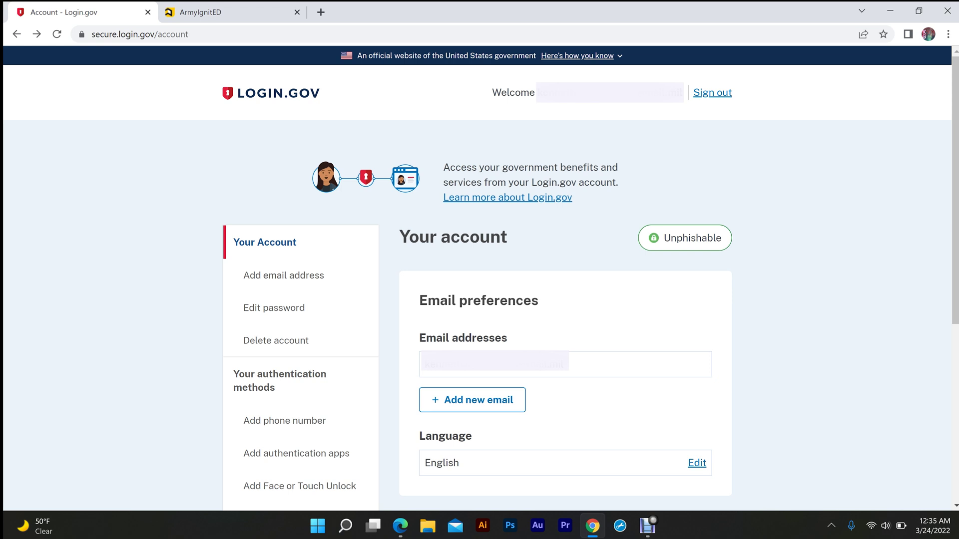
# - Confirm the Federal Employee ID is still registered, then bring up Outlook's Confirm your email message
pyautogui.click(321, 387)
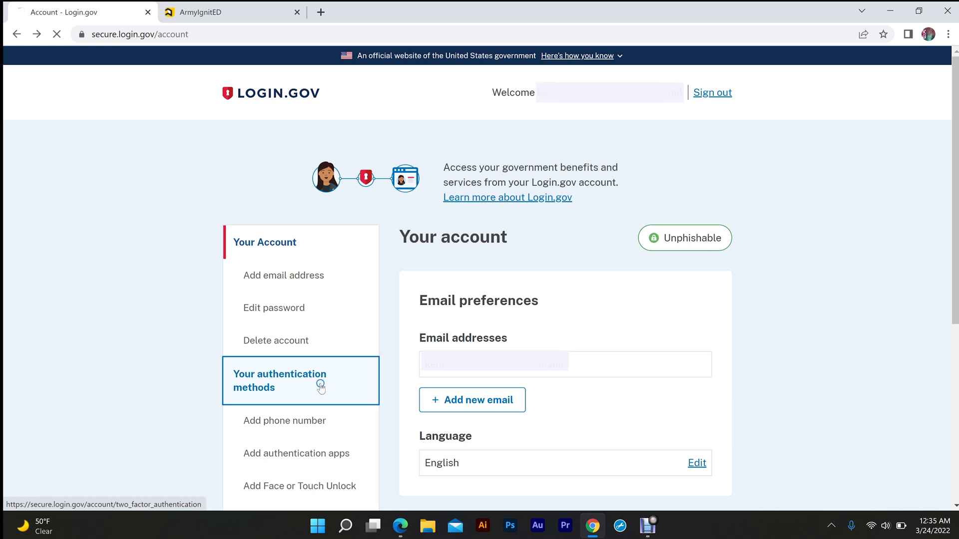
pyautogui.moveTo(952, 168); pyautogui.dragTo(938, 258)
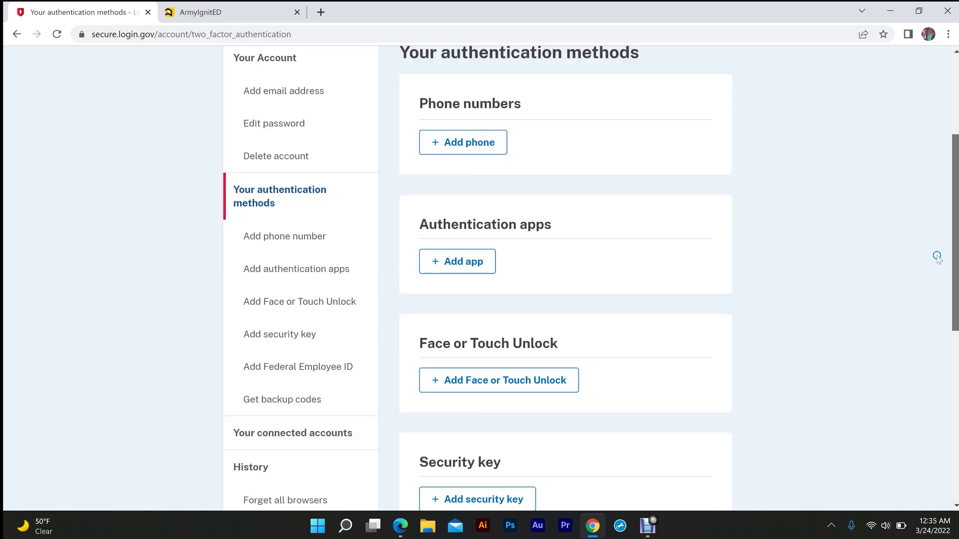
pyautogui.scroll(-4, 929, 284)
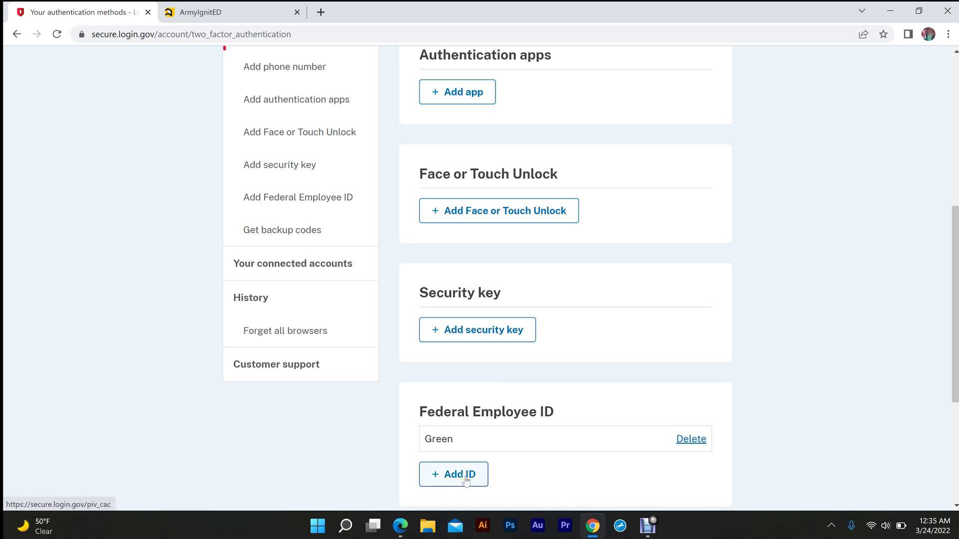
pyautogui.click(497, 440)
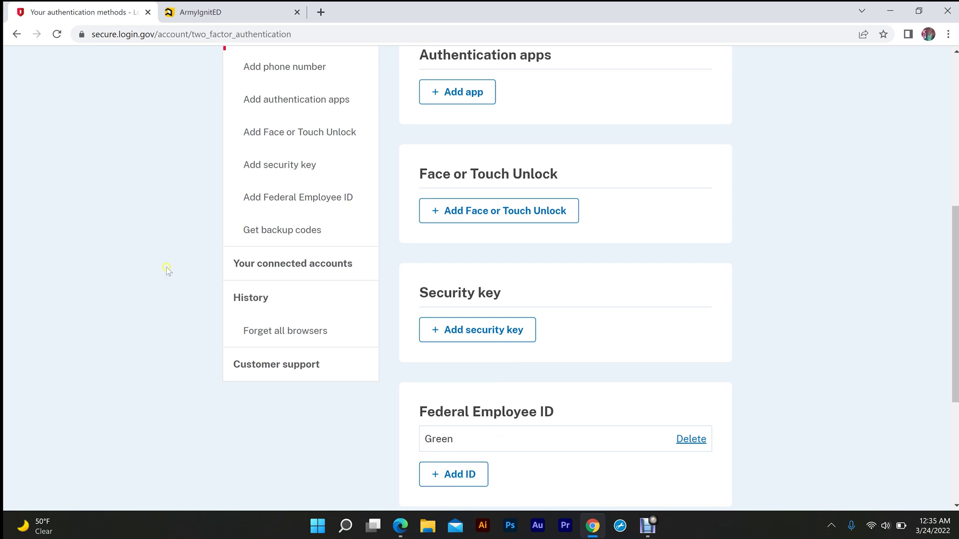
pyautogui.click(404, 528)
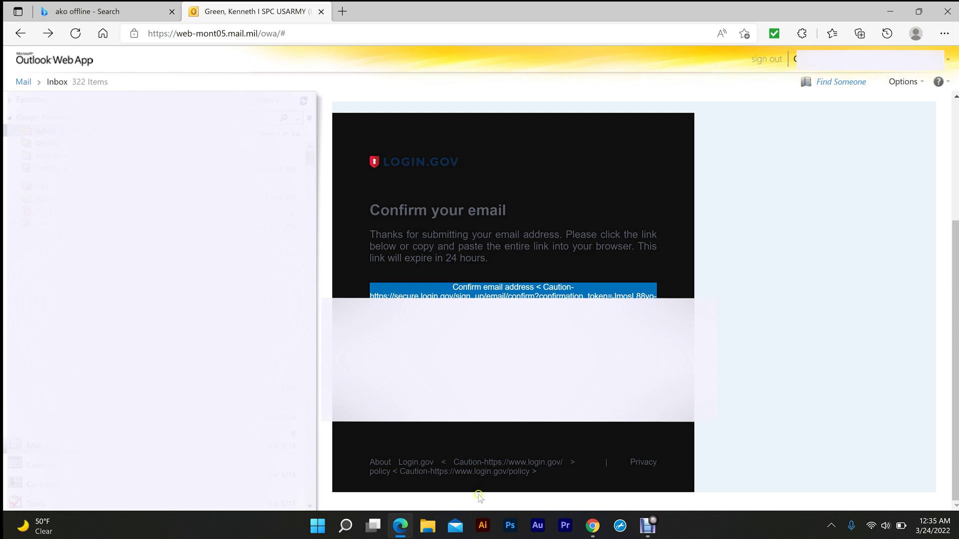
# - Go from Outlook's confirm-email message back to Login.gov's authentication methods page
pyautogui.click(595, 532)
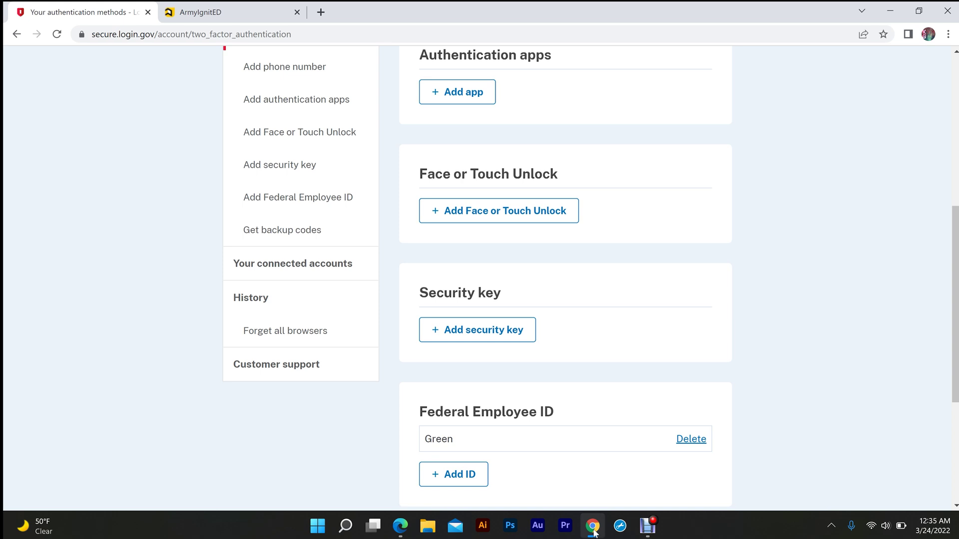
# - Start ArmyIgnitED's Get Started sign-in, accept the IS user agreement, and continue past the login steps
pyautogui.click(224, 13)
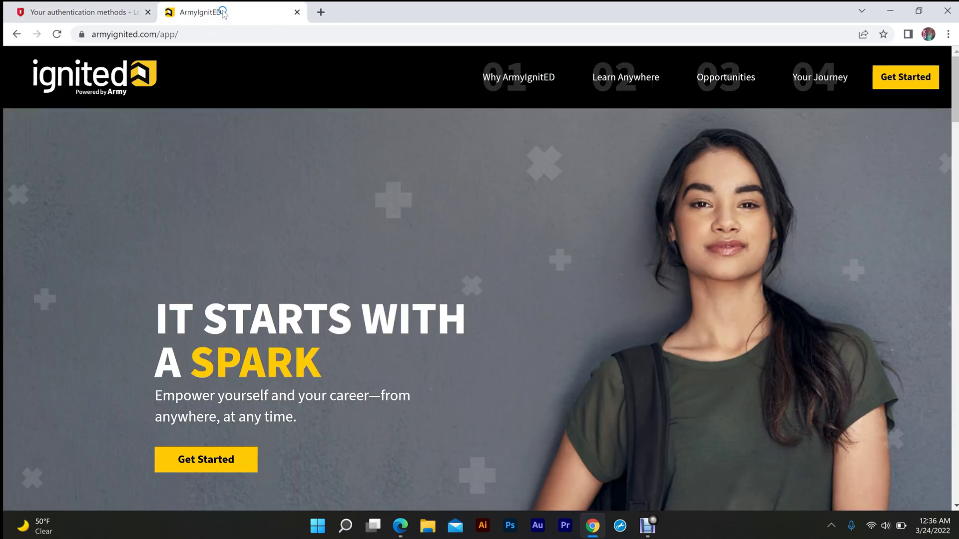
pyautogui.click(905, 86)
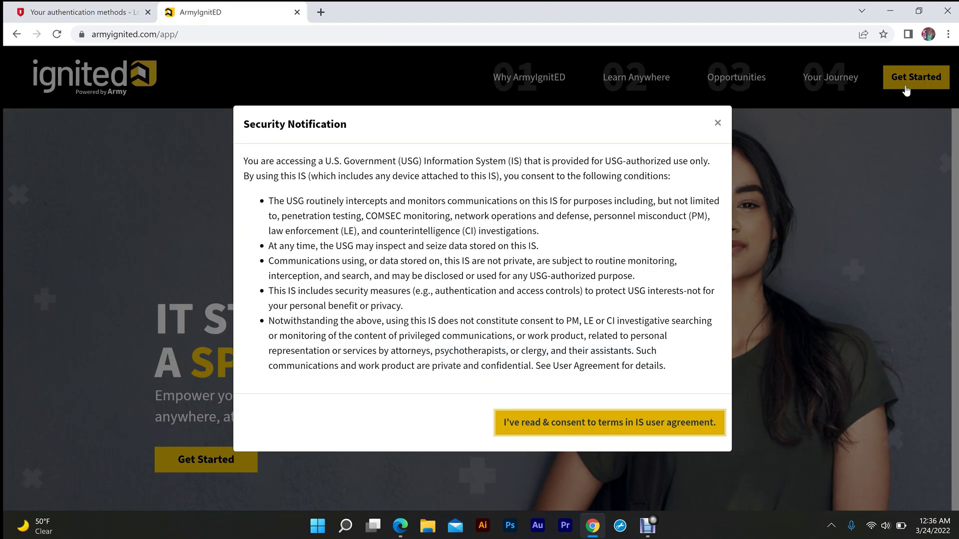
pyautogui.click(682, 412)
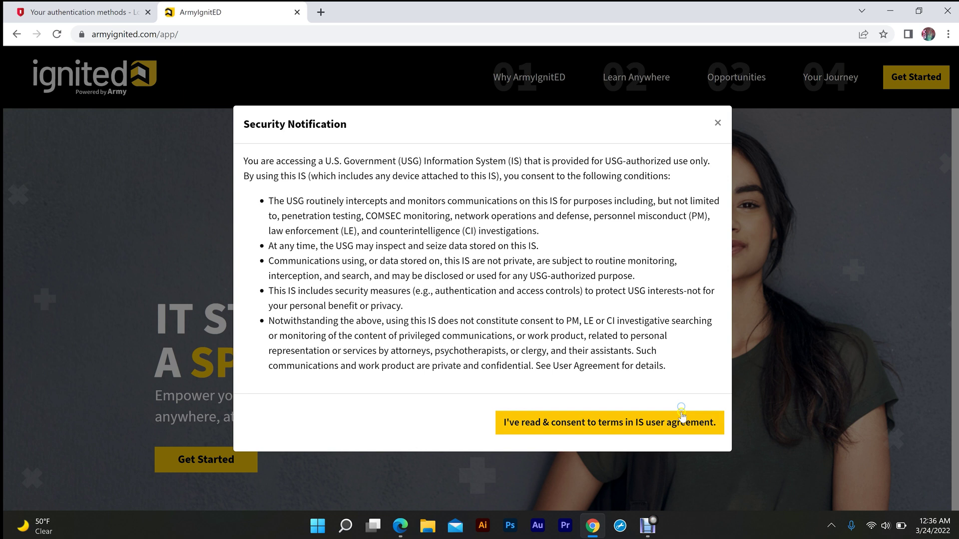
pyautogui.click(688, 451)
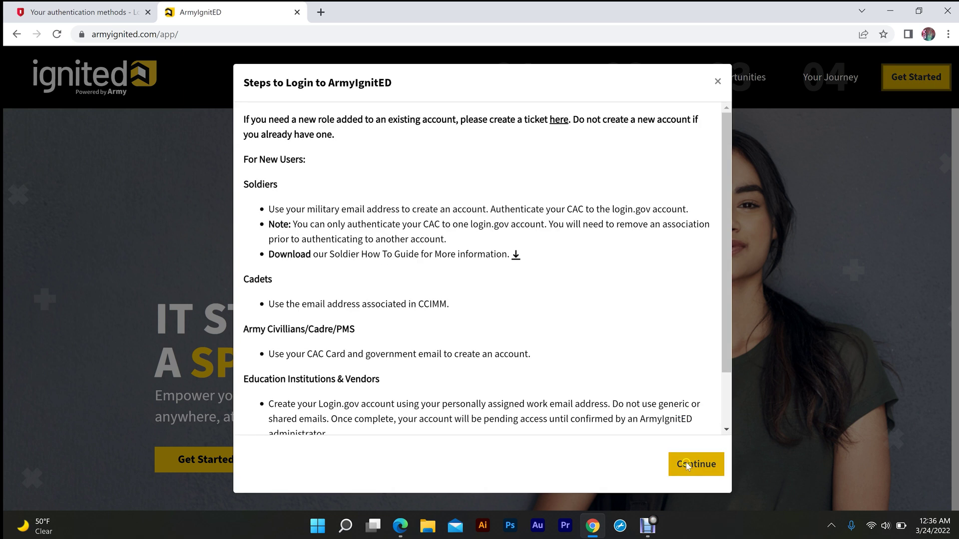